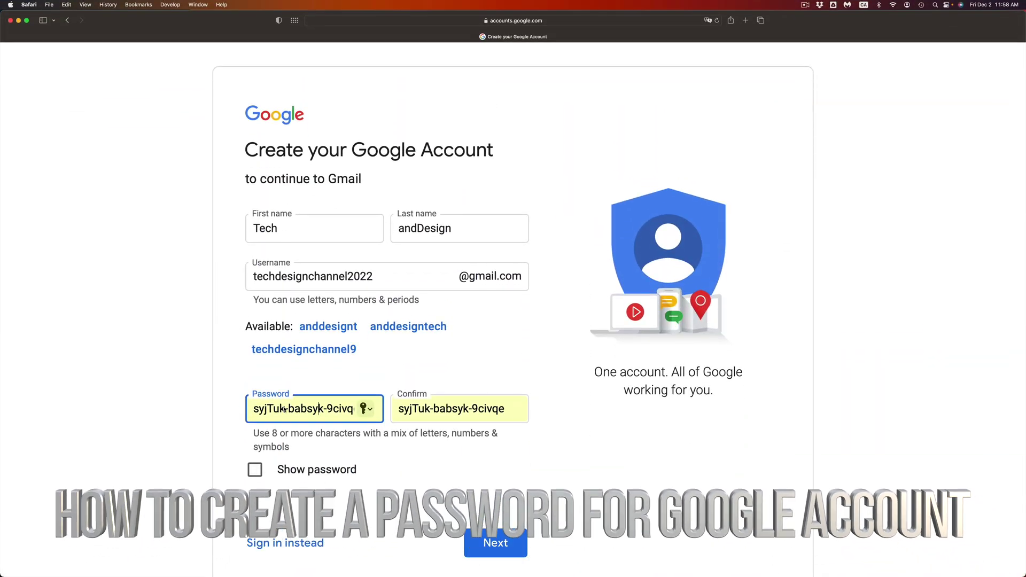
- Reveal the password with Show password to check it matches the confirmation
{"action": "left_click_drag", "start_coordinate": [264, 409], "coordinate": [363, 415]}
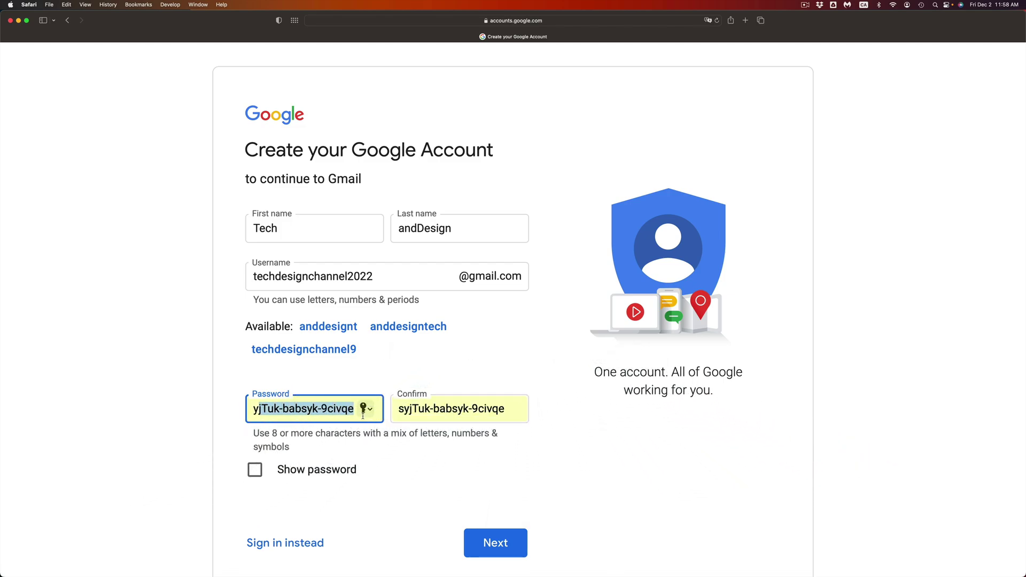
{"action": "left_click", "coordinate": [345, 415]}
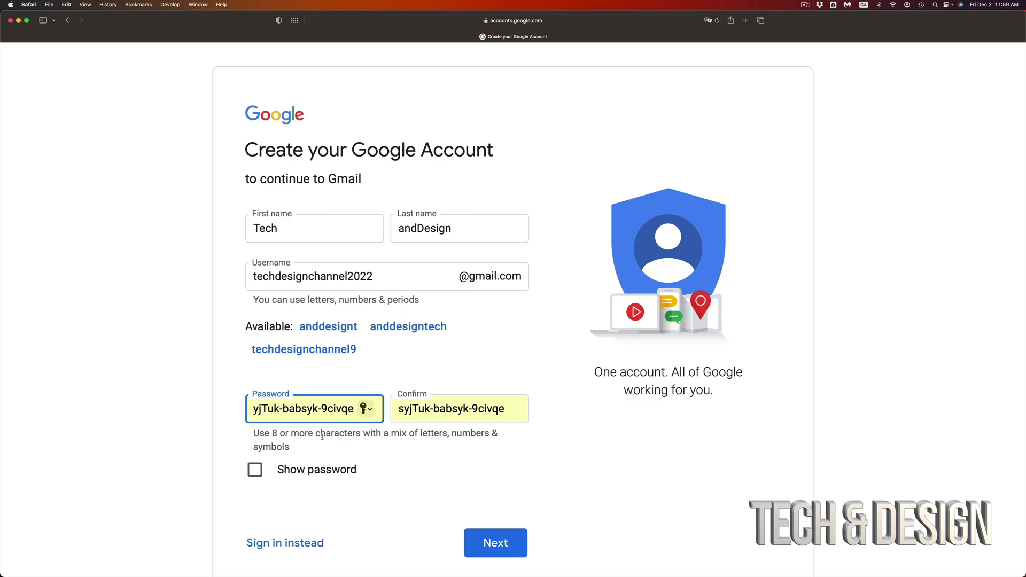
{"action": "left_click", "coordinate": [255, 470]}
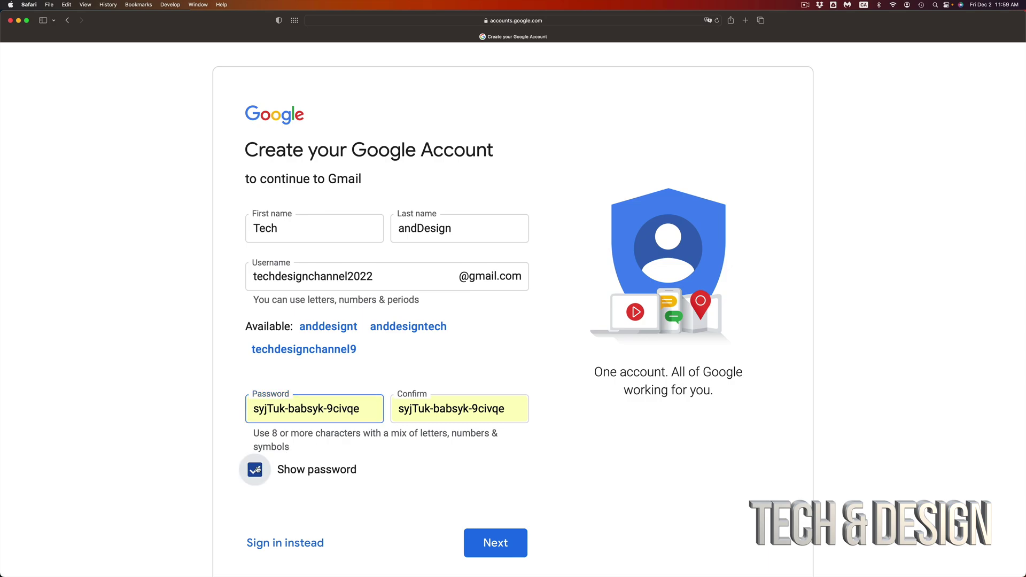
{"action": "left_click", "coordinate": [359, 416]}
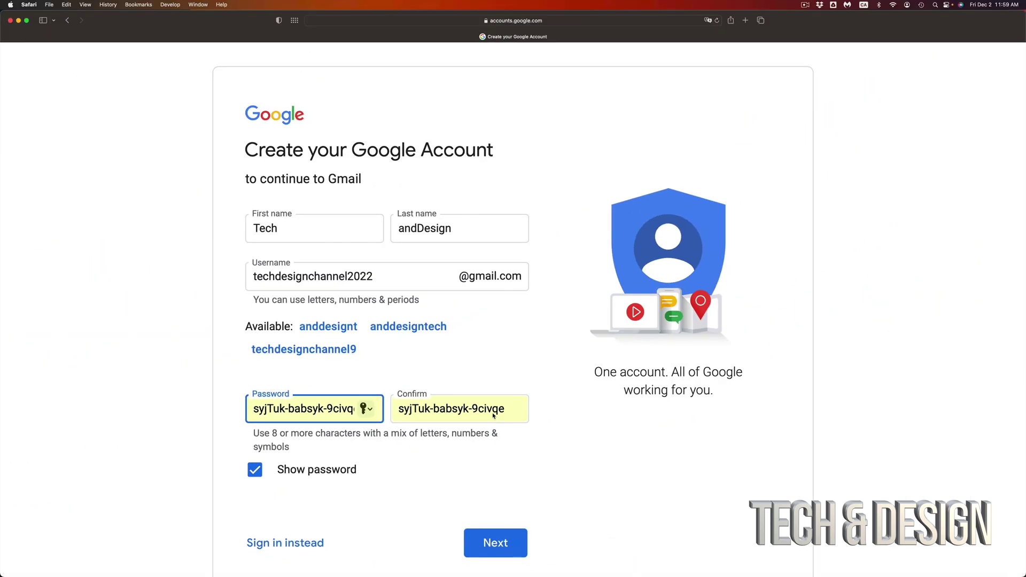
{"action": "left_click", "coordinate": [522, 454]}
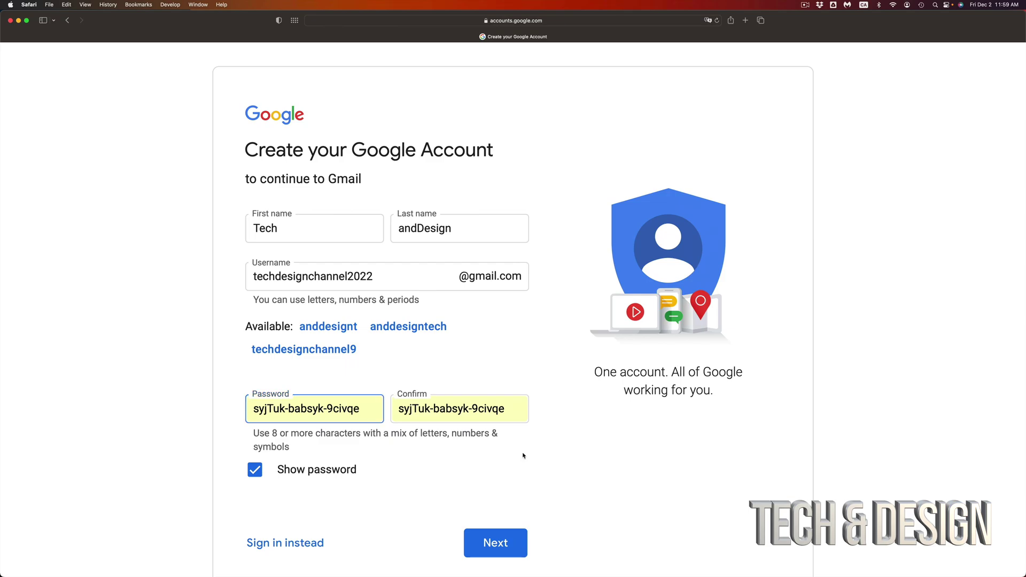
- Submit the name and password form and keep Canada as the phone country
{"action": "left_click", "coordinate": [501, 544]}
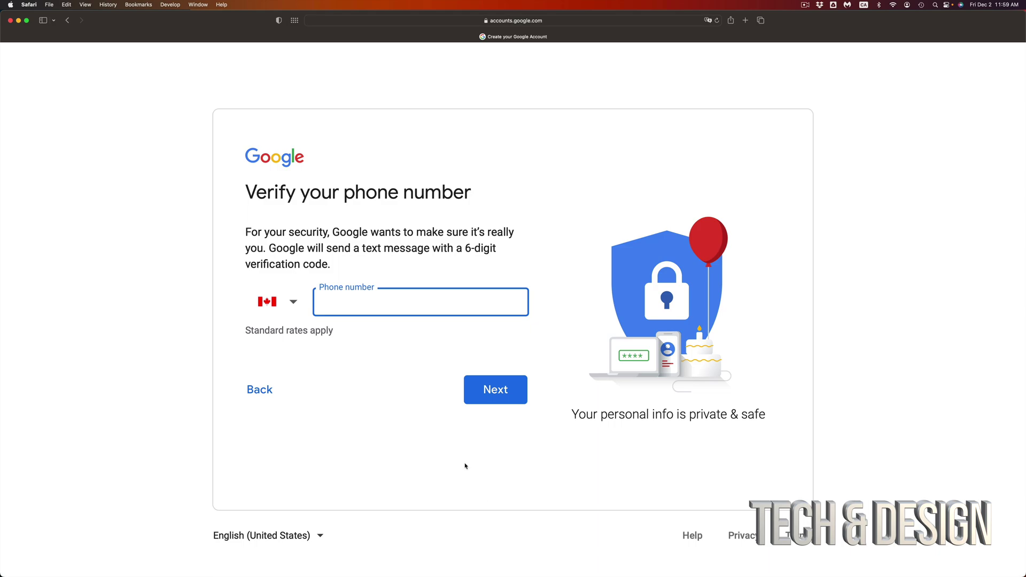
{"action": "left_click", "coordinate": [291, 305]}
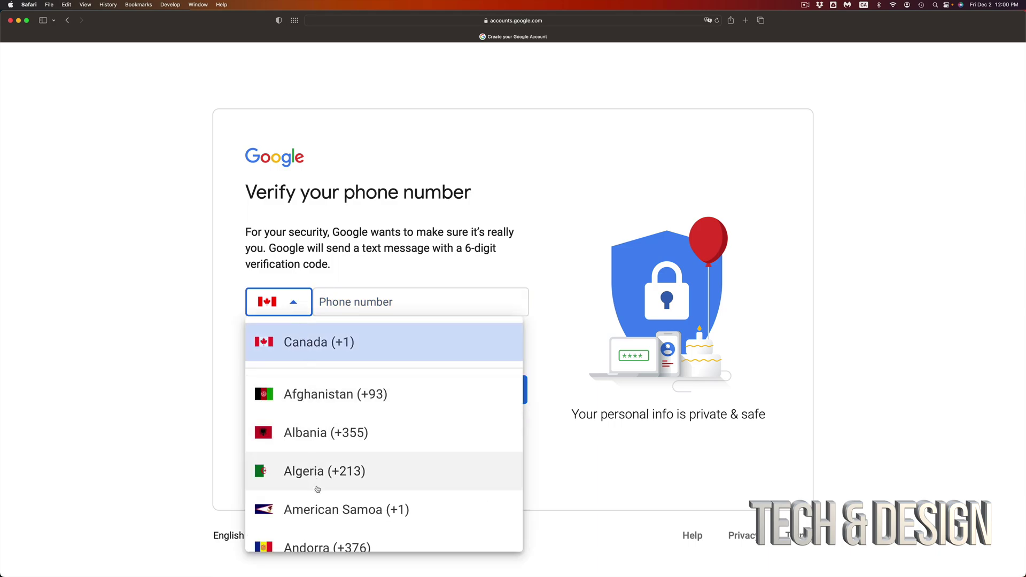
{"action": "scroll", "coordinate": [315, 486], "scroll_direction": "down", "scroll_amount": 5}
{"action": "scroll", "coordinate": [318, 489], "scroll_direction": "down", "scroll_amount": 15}
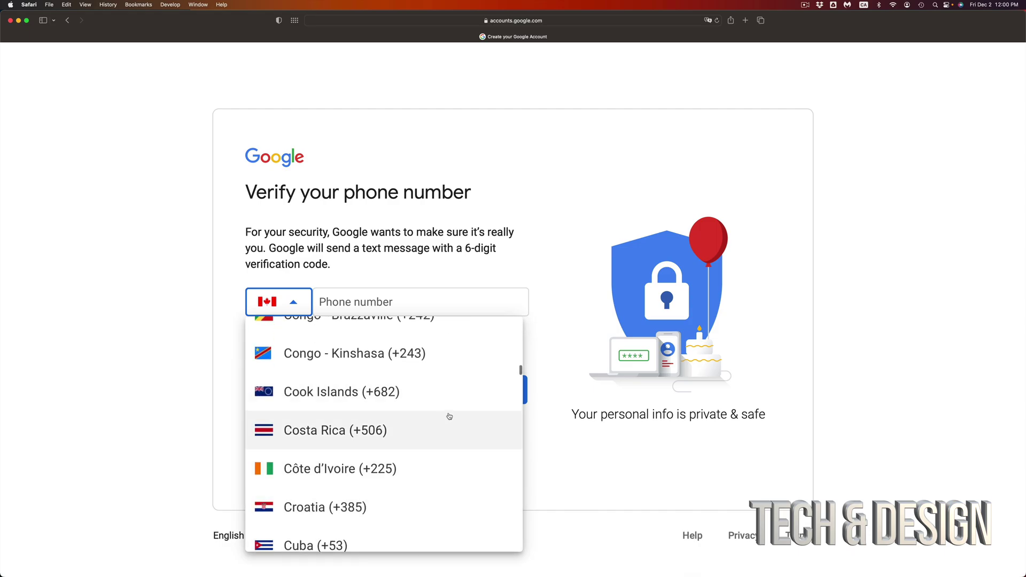
{"action": "key", "text": "Escape"}
- Enter the phone number, request a code, and fill in the six-digit texted code
{"action": "key", "text": "Tab"}
{"action": "type", "text": "647"}
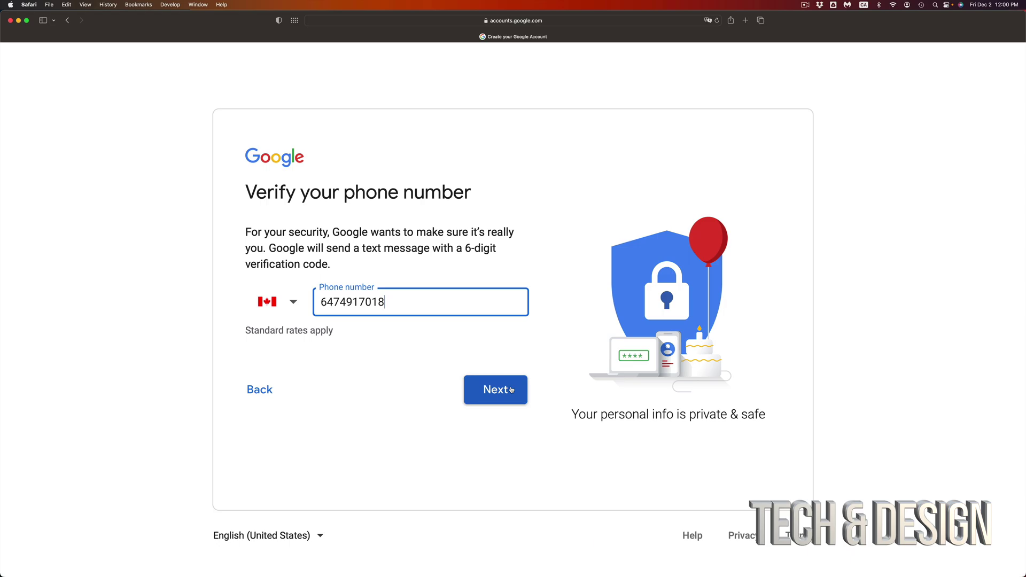
{"action": "left_click", "coordinate": [511, 389]}
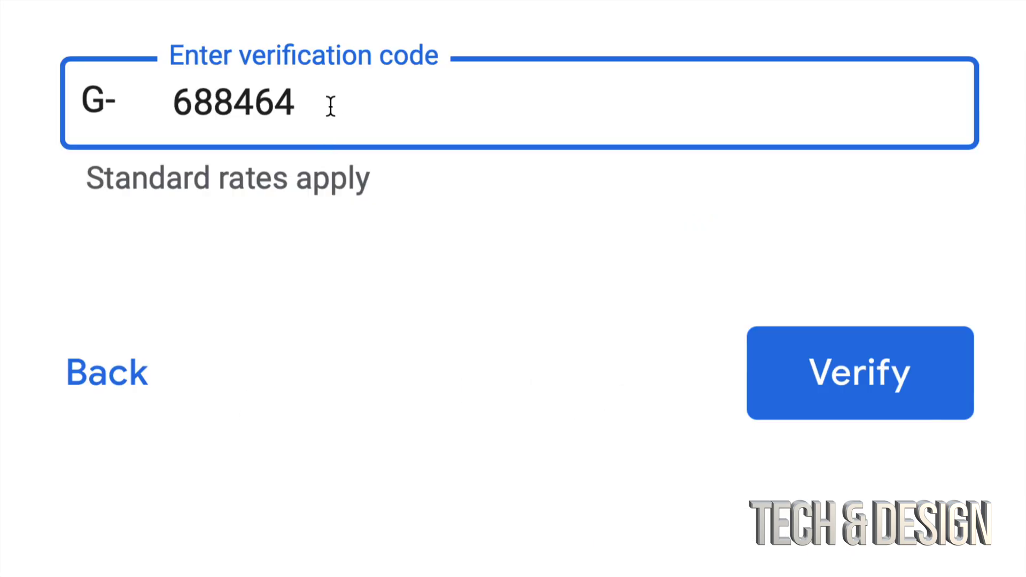
{"action": "left_click_drag", "start_coordinate": [331, 105], "coordinate": [168, 104]}
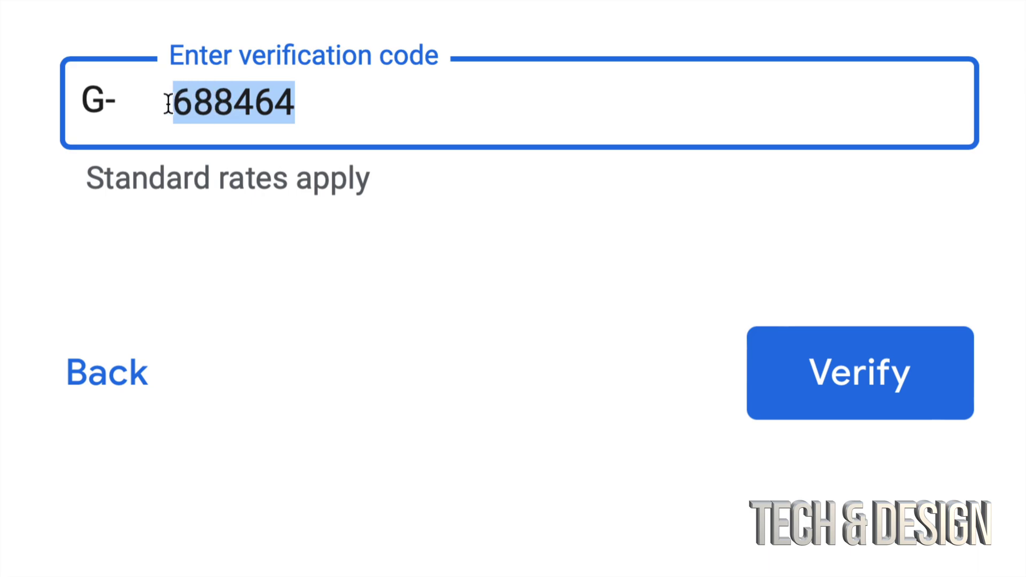
{"action": "left_click", "coordinate": [256, 103]}
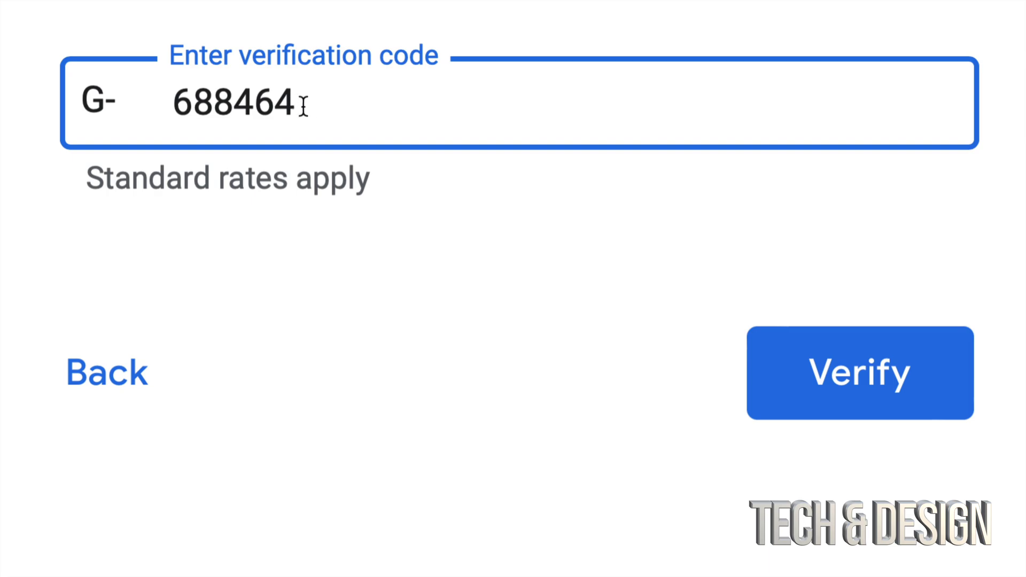
- Verify the code, then enter the birth date and choose Male, leaving recovery email blank
{"action": "left_click", "coordinate": [863, 380]}
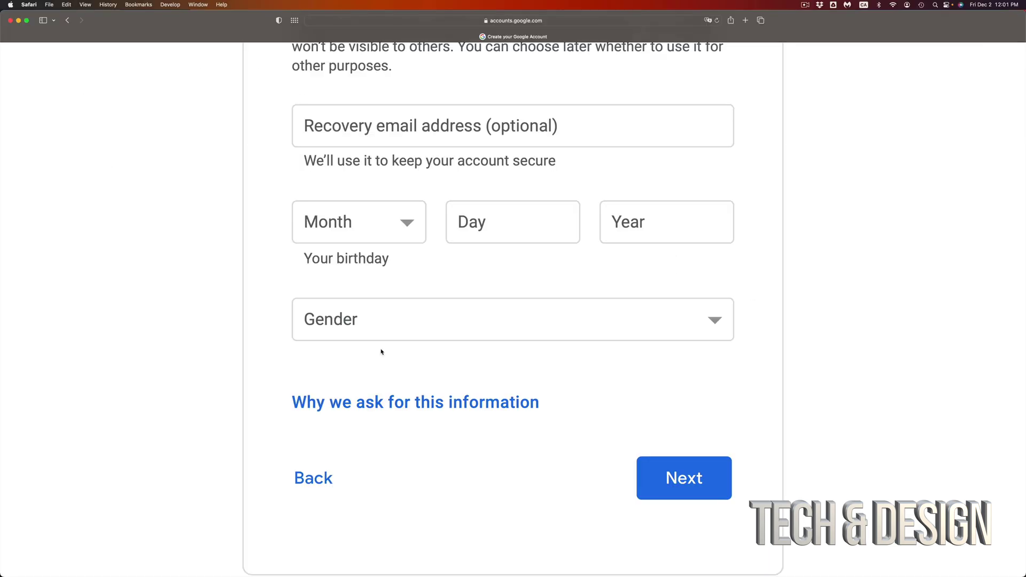
{"action": "scroll", "coordinate": [381, 350], "scroll_direction": "down", "scroll_amount": 1}
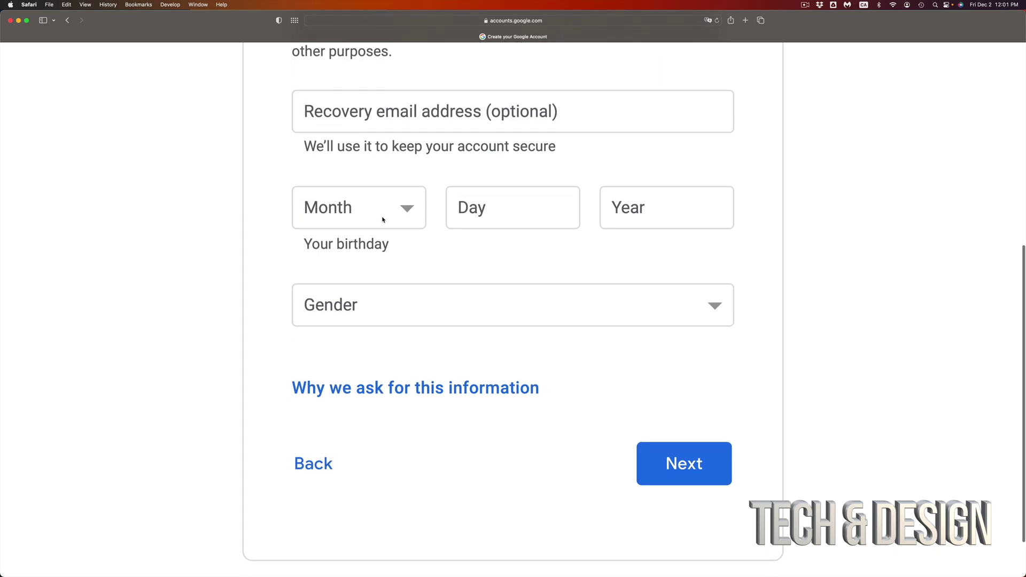
{"action": "left_click", "coordinate": [410, 122]}
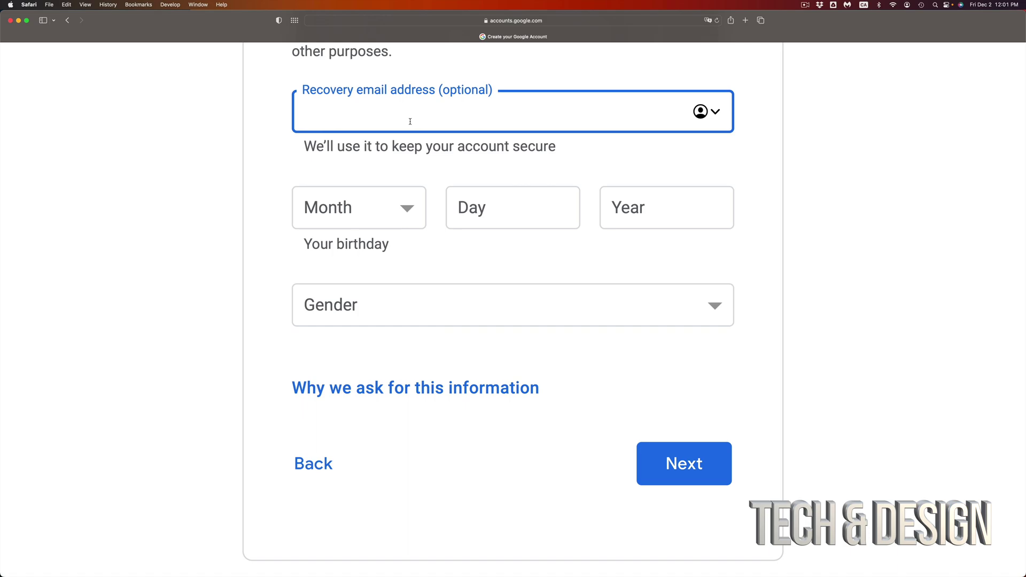
{"action": "left_click", "coordinate": [399, 209]}
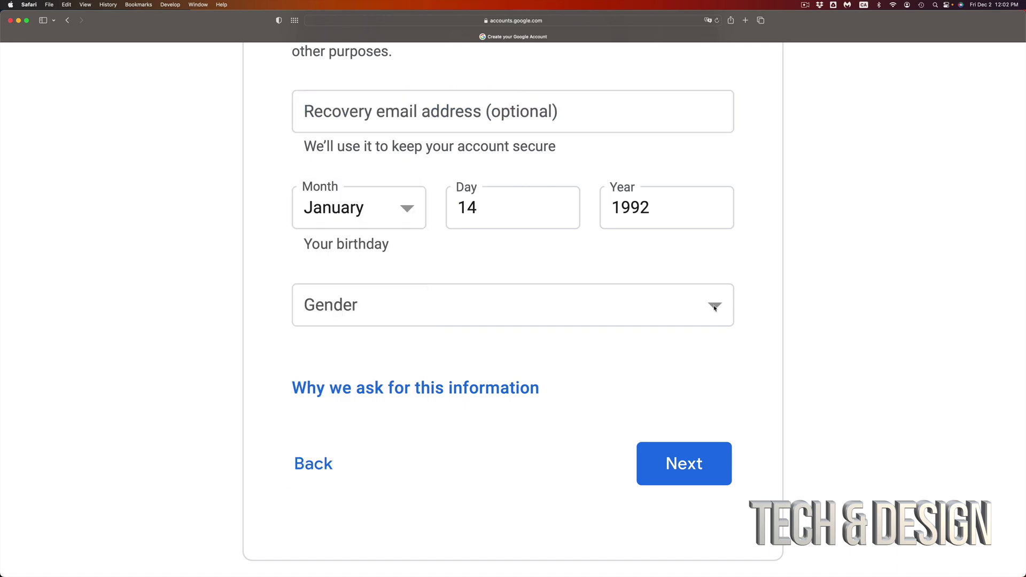
{"action": "left_click", "coordinate": [715, 308]}
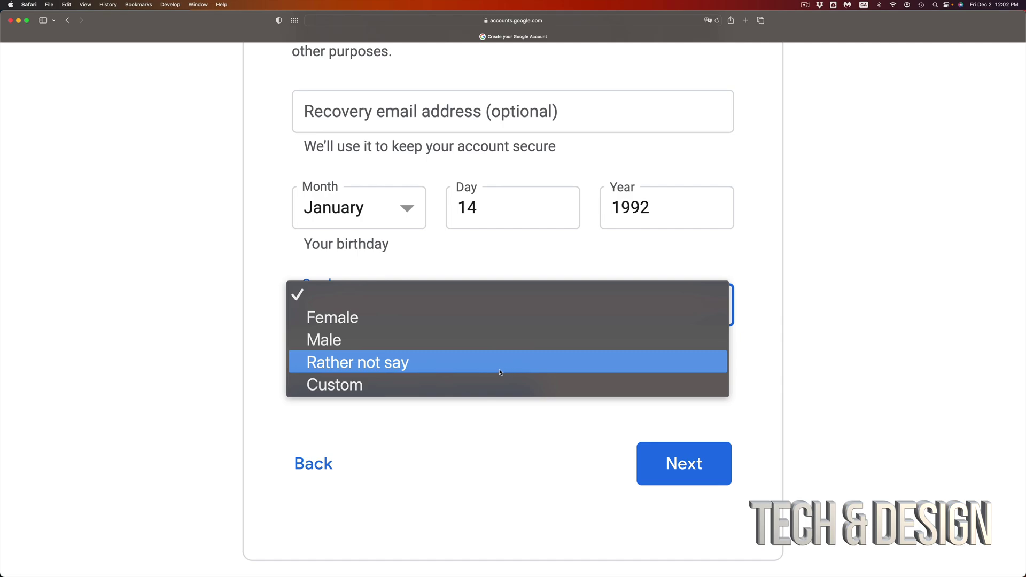
{"action": "left_click", "coordinate": [481, 344]}
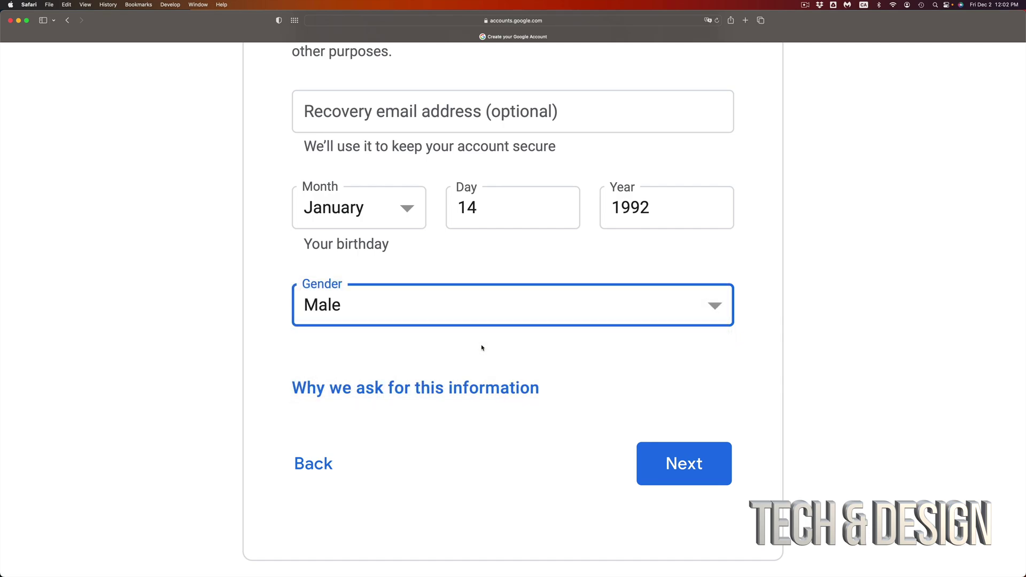
{"action": "scroll", "coordinate": [510, 464], "scroll_direction": "down", "scroll_amount": 2}
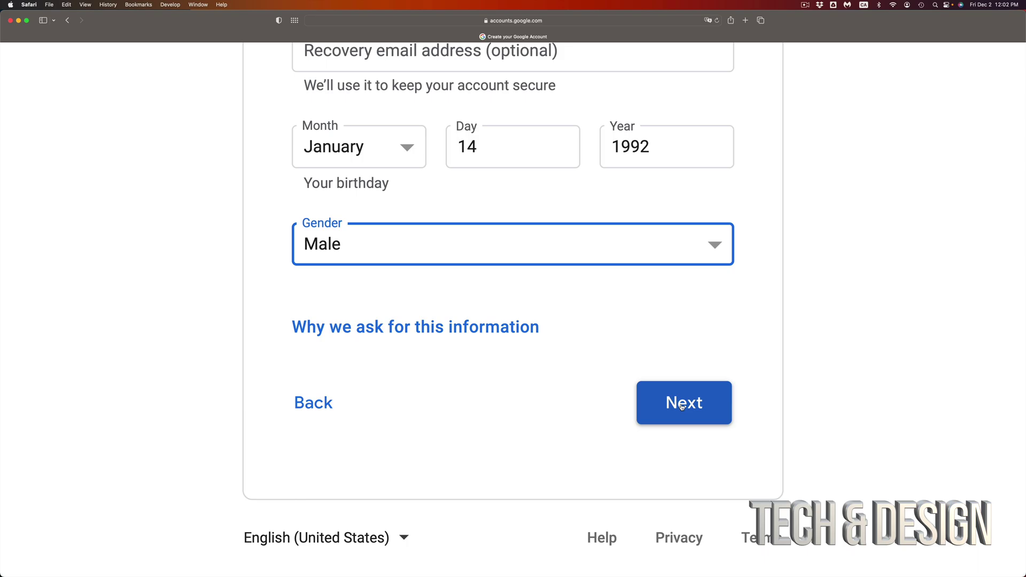
- Continue past personal details, skip the phone-number offer, and scroll through Privacy and Terms
{"action": "left_click", "coordinate": [682, 405]}
{"action": "scroll", "coordinate": [688, 393], "scroll_direction": "down", "scroll_amount": 3}
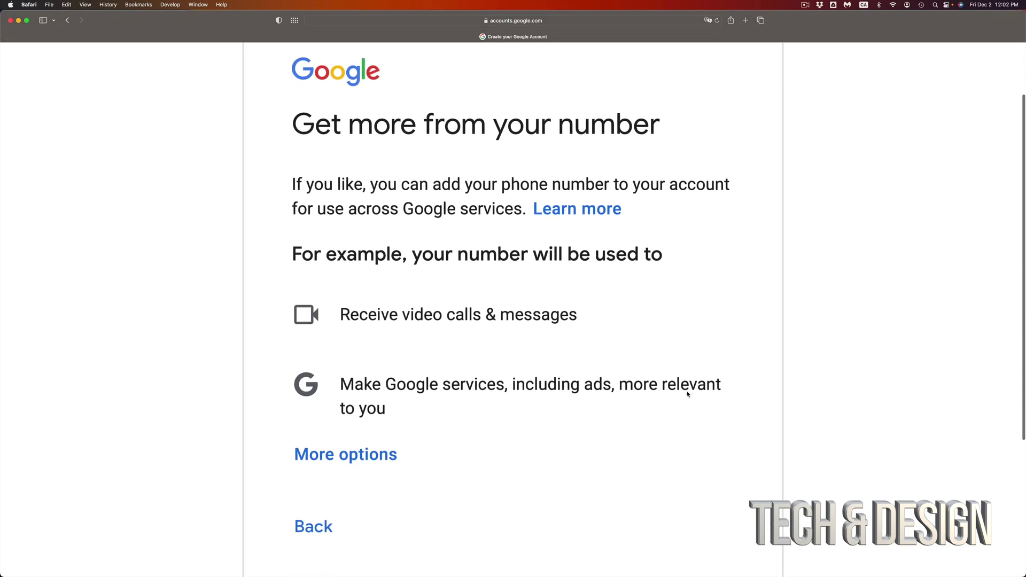
{"action": "key", "text": "super+minus"}
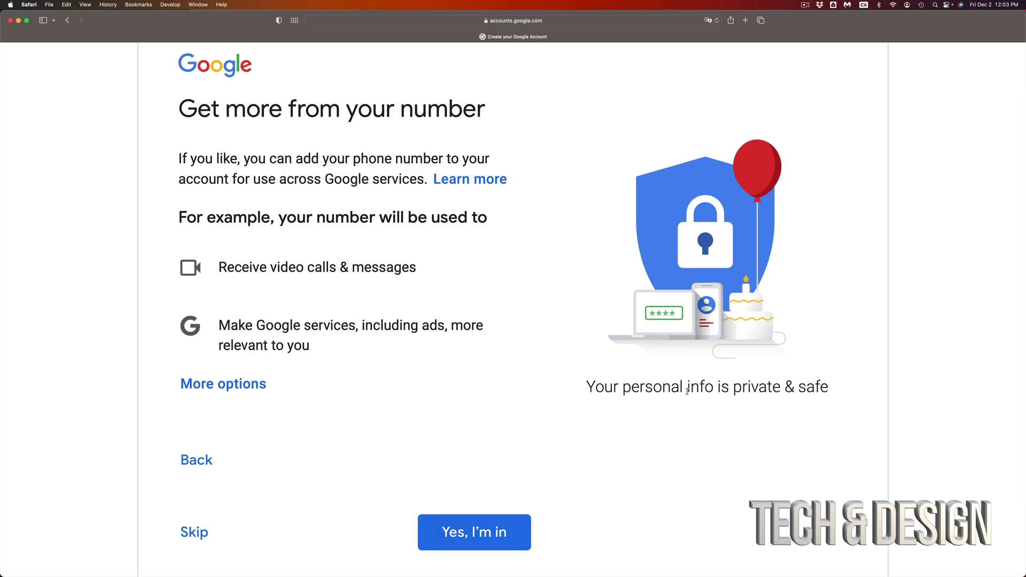
{"action": "scroll", "coordinate": [687, 390], "scroll_direction": "down", "scroll_amount": 4}
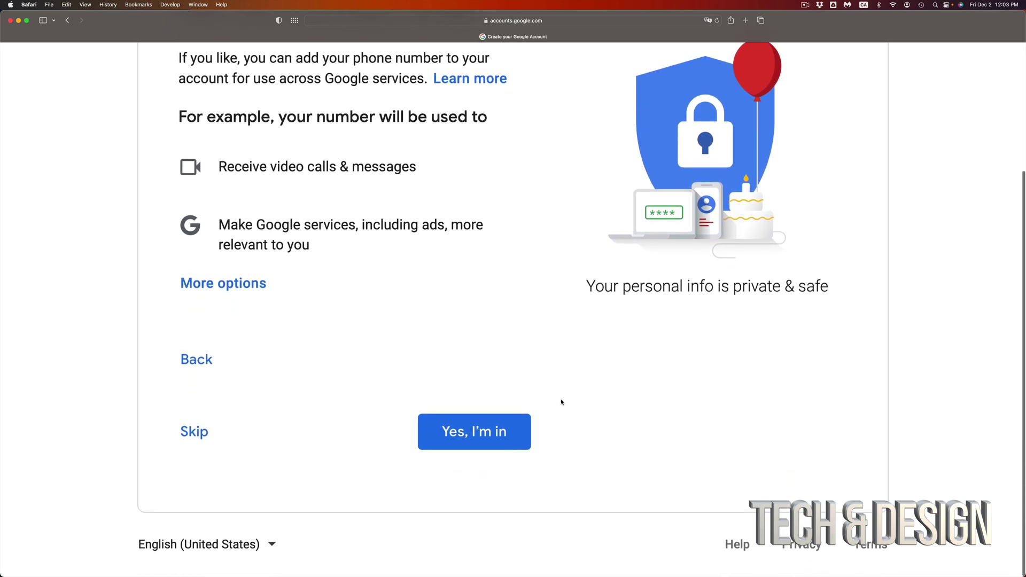
{"action": "left_click", "coordinate": [184, 432]}
{"action": "scroll", "coordinate": [420, 375], "scroll_direction": "down", "scroll_amount": 10}
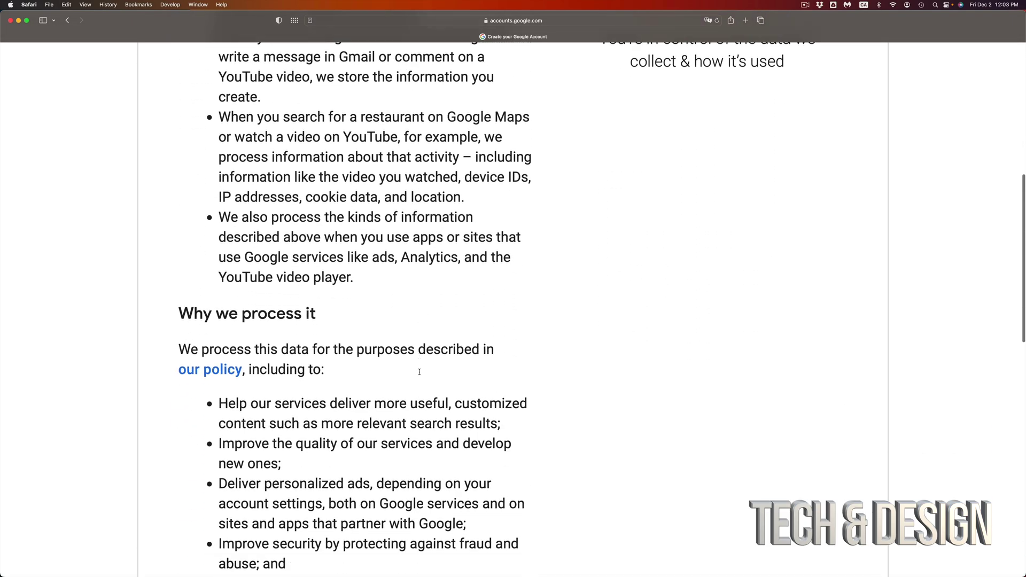
{"action": "scroll", "coordinate": [420, 375], "scroll_direction": "down", "scroll_amount": 10}
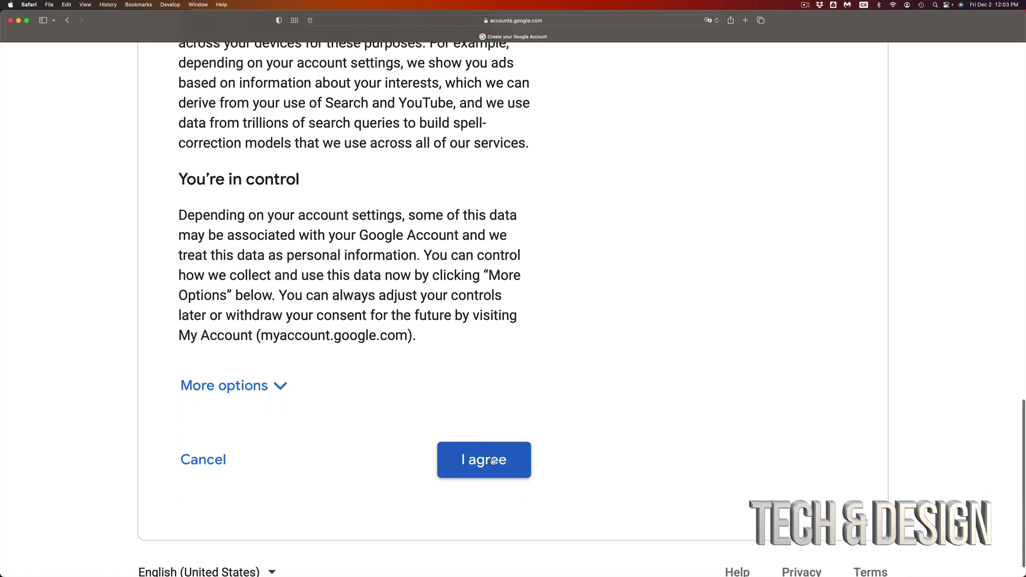
- Agree to the terms, decline the switch-to-Chrome suggestion, and enlarge the Gmail inbox
{"action": "left_click", "coordinate": [493, 461]}
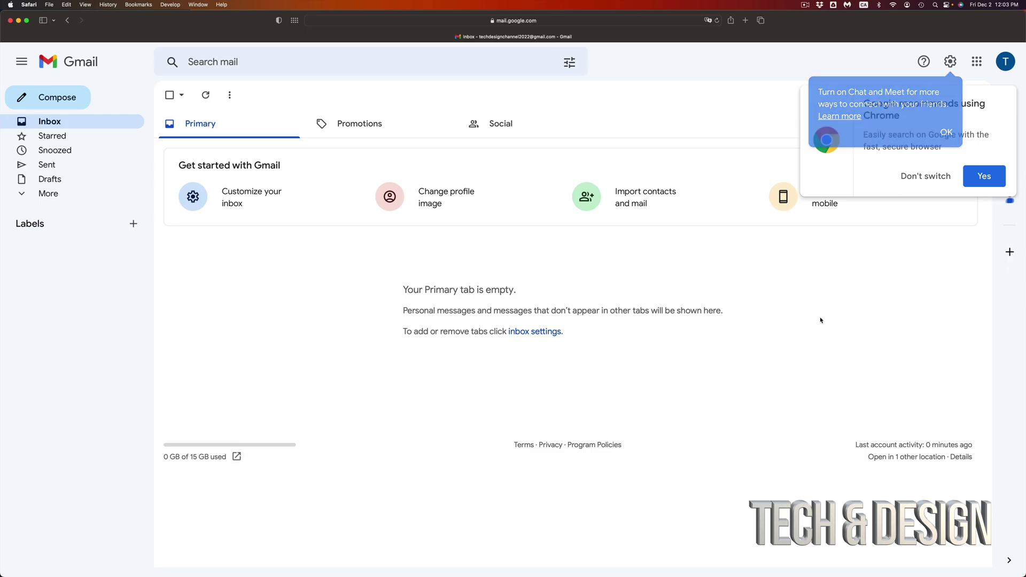
{"action": "left_click", "coordinate": [910, 178]}
{"action": "key", "text": "super+plus"}
{"action": "key", "text": "super+plus"}
{"action": "key", "text": "super+plus"}
{"action": "key", "text": "super+plus"}
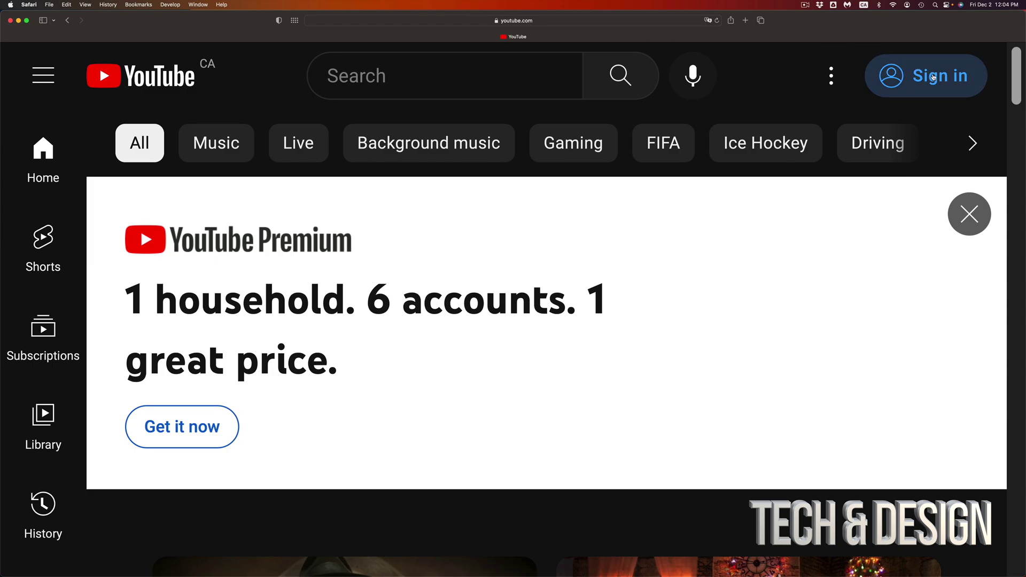
- Sign in to YouTube with the new account and show its account menu
{"action": "left_click", "coordinate": [933, 78]}
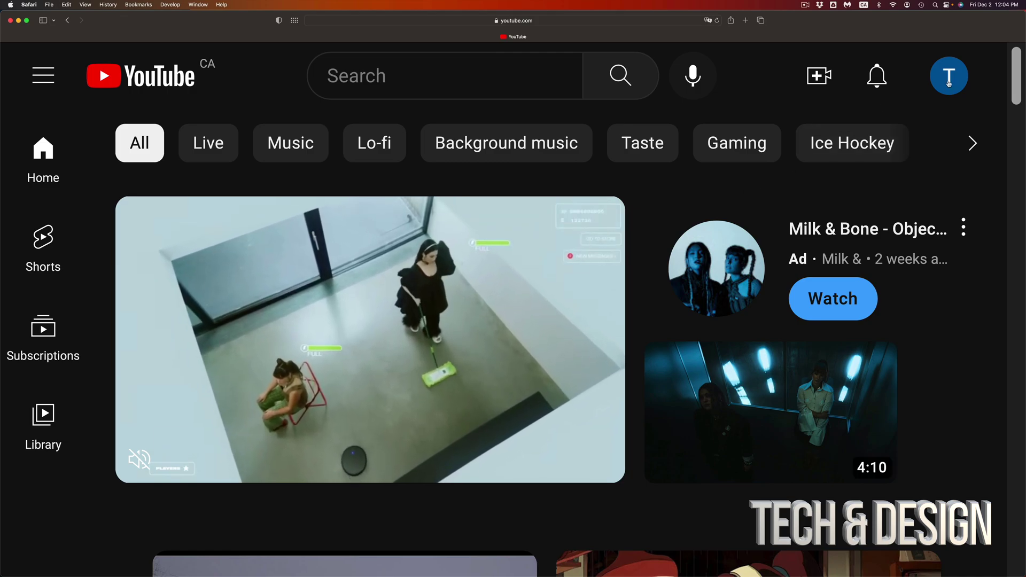
{"action": "left_click", "coordinate": [950, 78]}
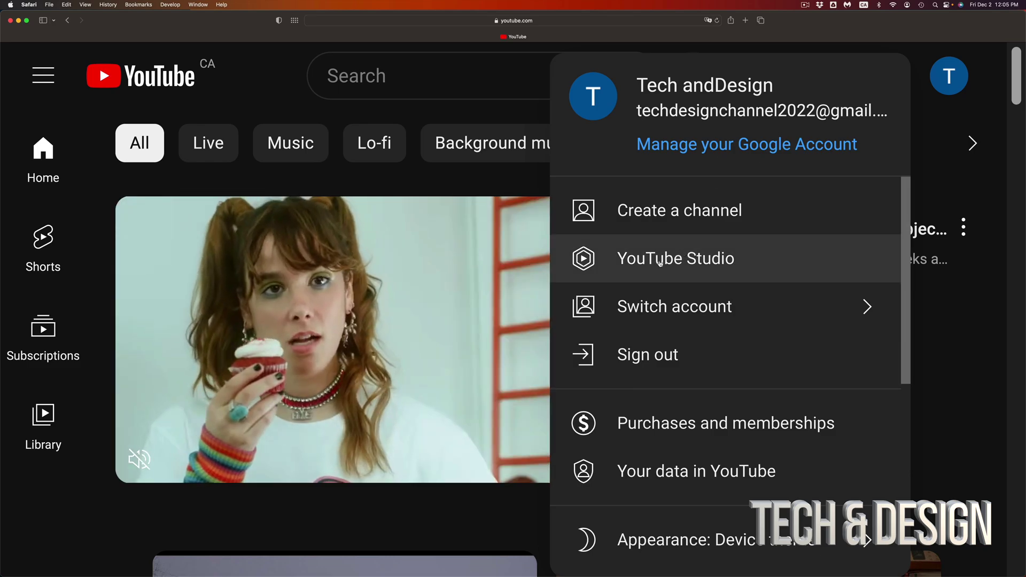
- Start a new channel and correct its name to 'Tech and Design'
{"action": "left_click", "coordinate": [695, 211]}
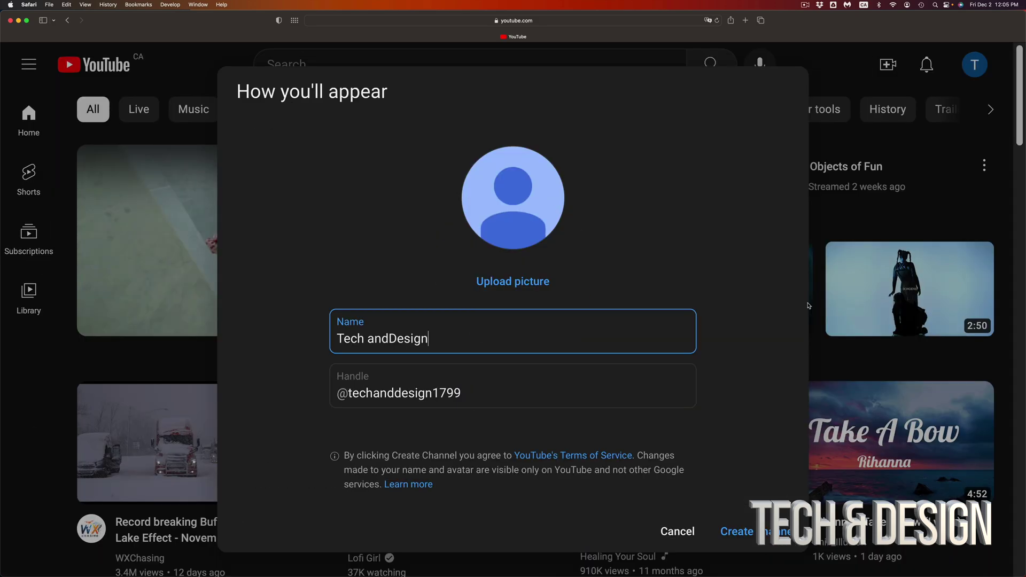
{"action": "left_click", "coordinate": [468, 255]}
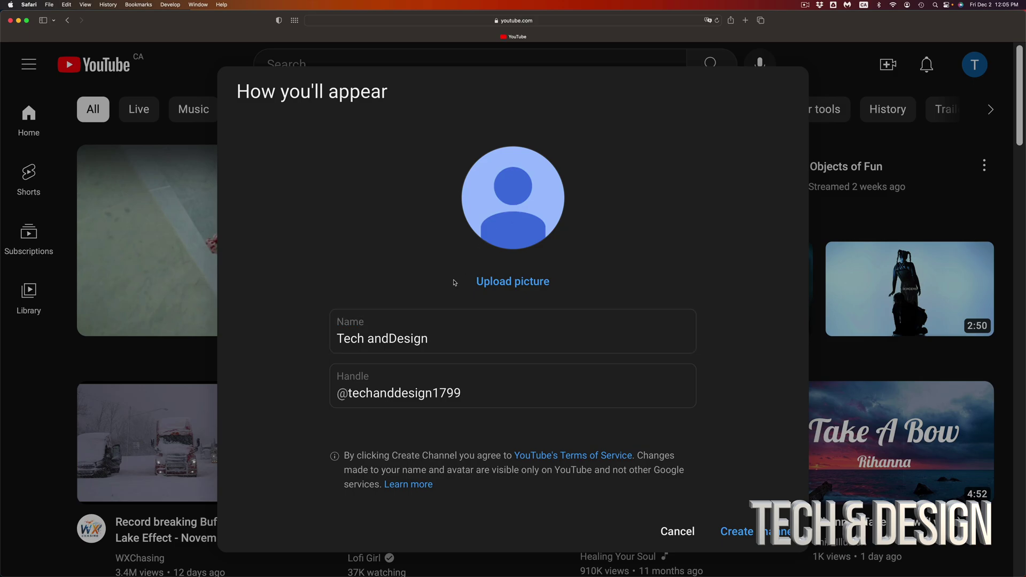
{"action": "left_click", "coordinate": [398, 336]}
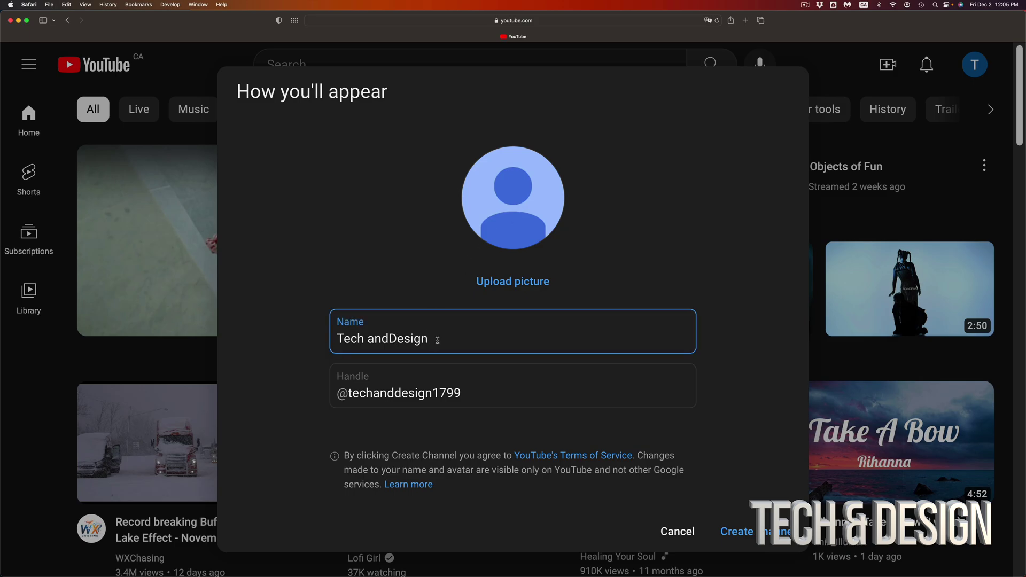
{"action": "left_click_drag", "start_coordinate": [437, 340], "coordinate": [382, 340]}
{"action": "key", "text": "Right"}
{"action": "left_click", "coordinate": [389, 339]}
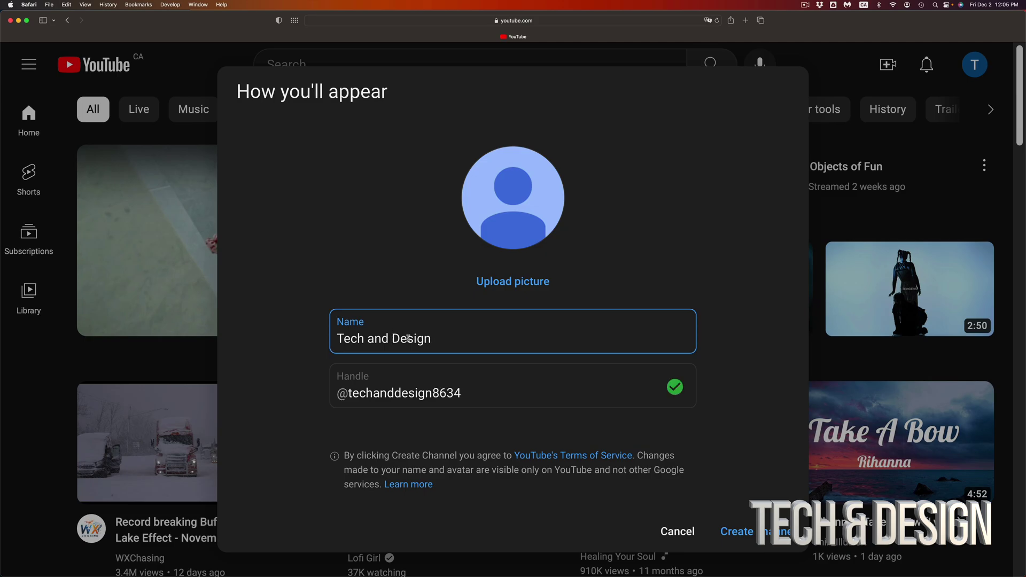
- Keep the auto-generated handle unchanged and create the channel
{"action": "left_click", "coordinate": [475, 398]}
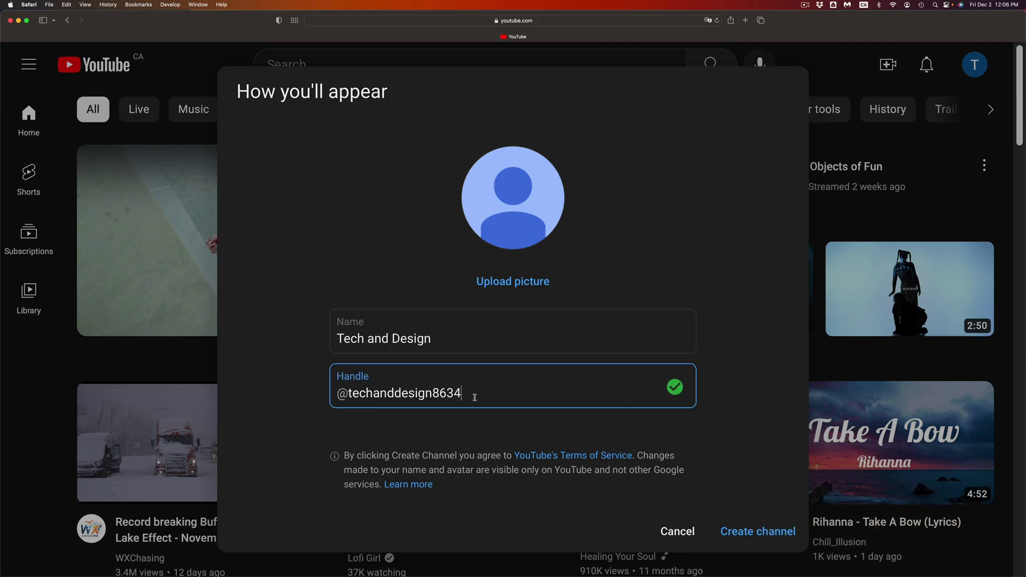
{"action": "left_click_drag", "start_coordinate": [470, 396], "coordinate": [341, 395]}
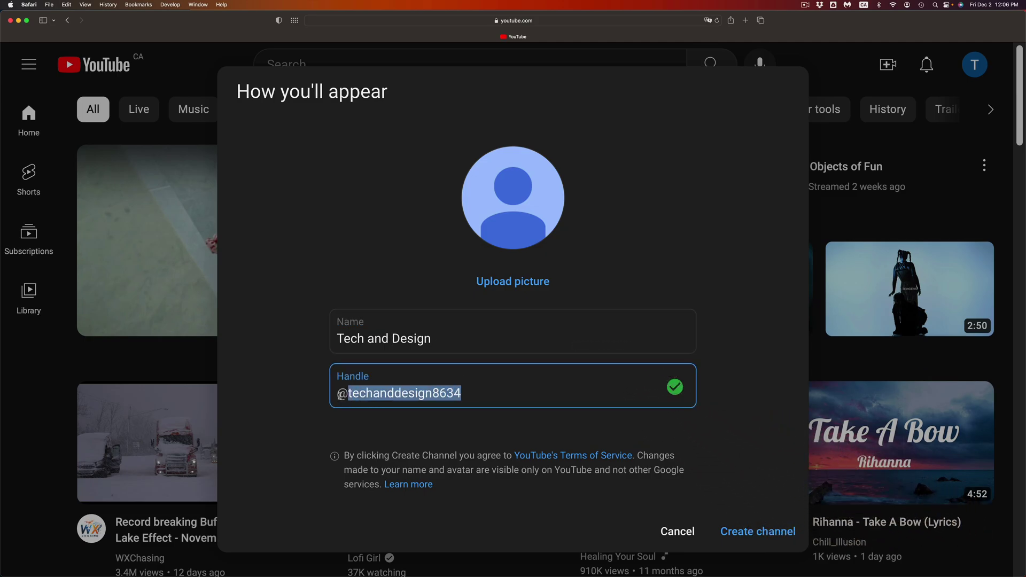
{"action": "left_click", "coordinate": [474, 396]}
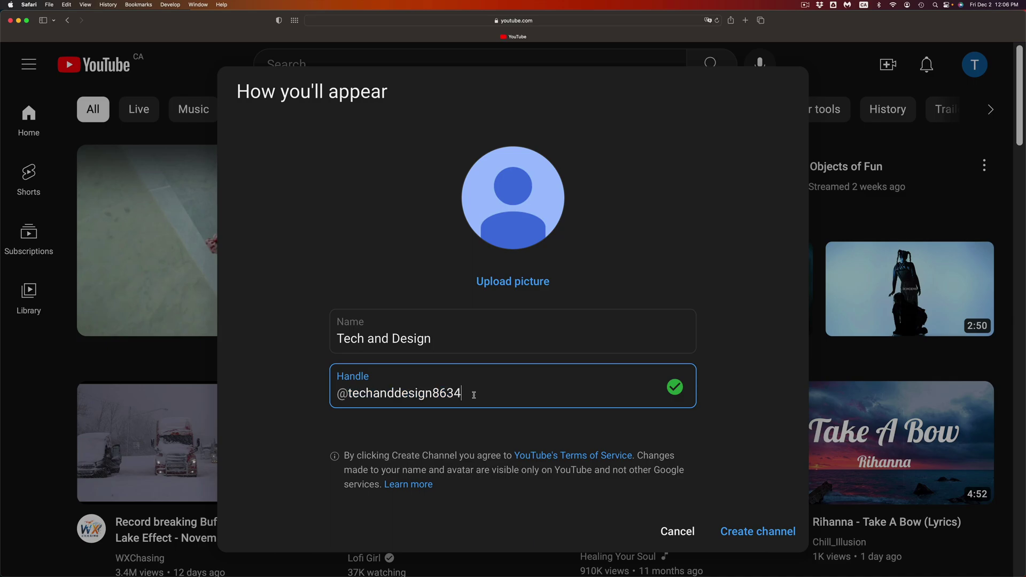
{"action": "left_click", "coordinate": [760, 538]}
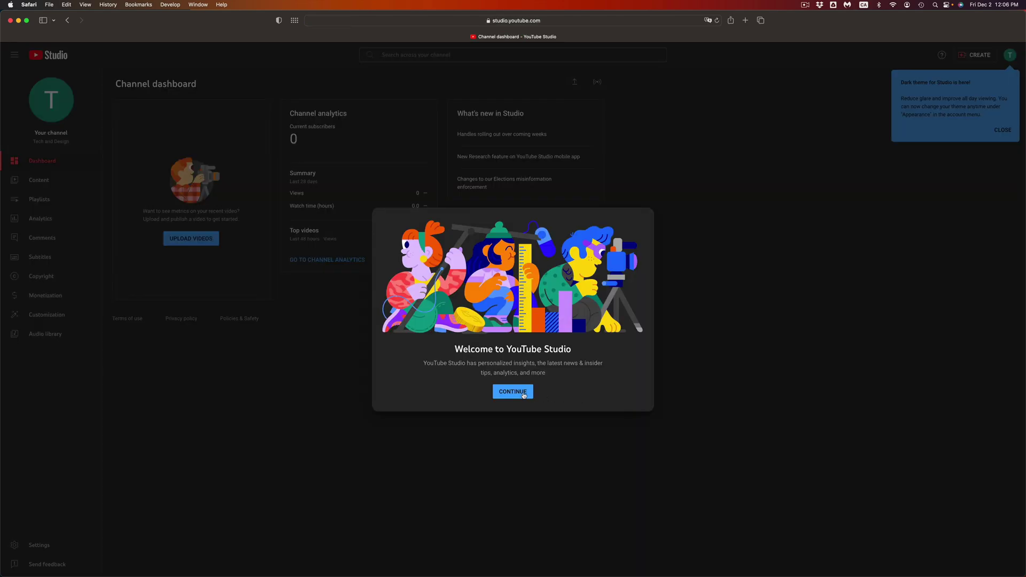
- Dismiss the Studio welcome and dark-theme notices, enlarge the page, and show the Create options
{"action": "left_click", "coordinate": [523, 395]}
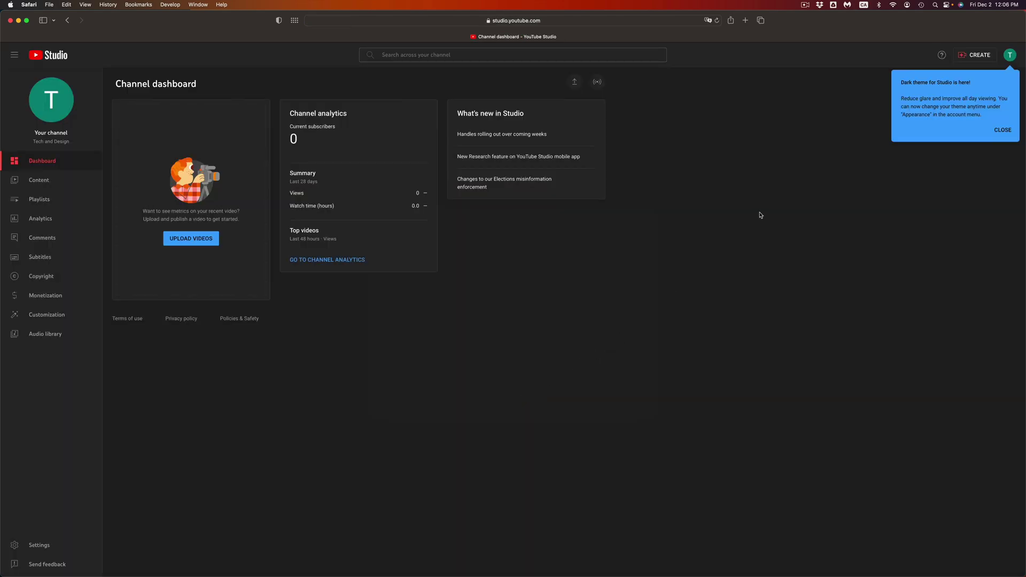
{"action": "key", "text": "super+equal"}
{"action": "key", "text": "super+equal"}
{"action": "key", "text": "super+equal"}
{"action": "key", "text": "super+equal"}
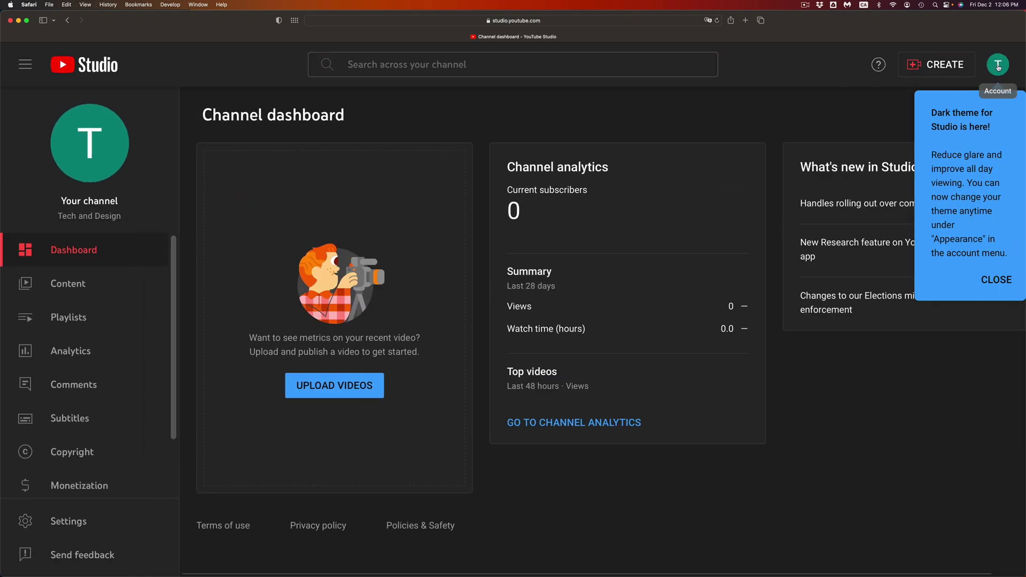
{"action": "left_click", "coordinate": [992, 283]}
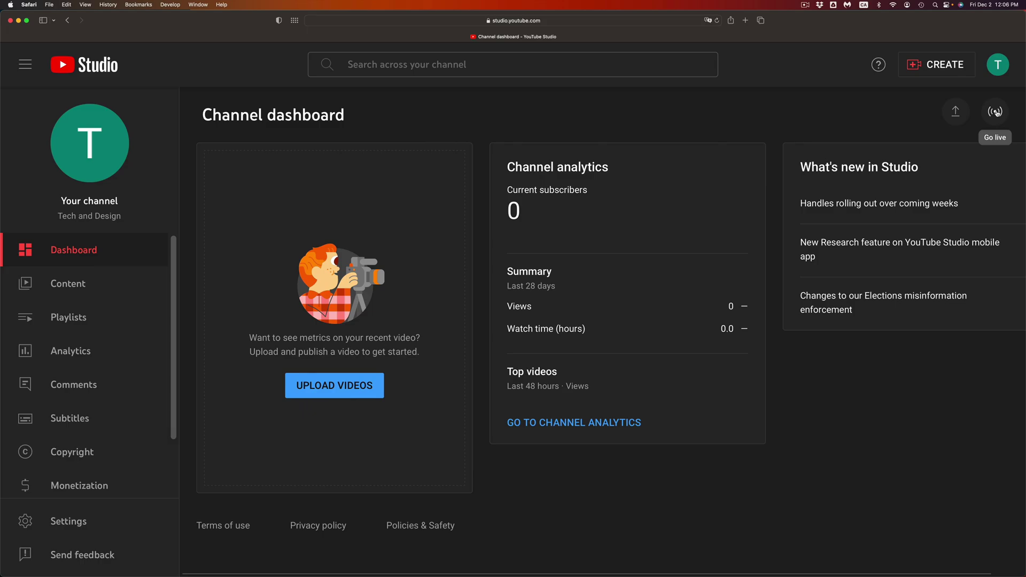
{"action": "left_click", "coordinate": [924, 68]}
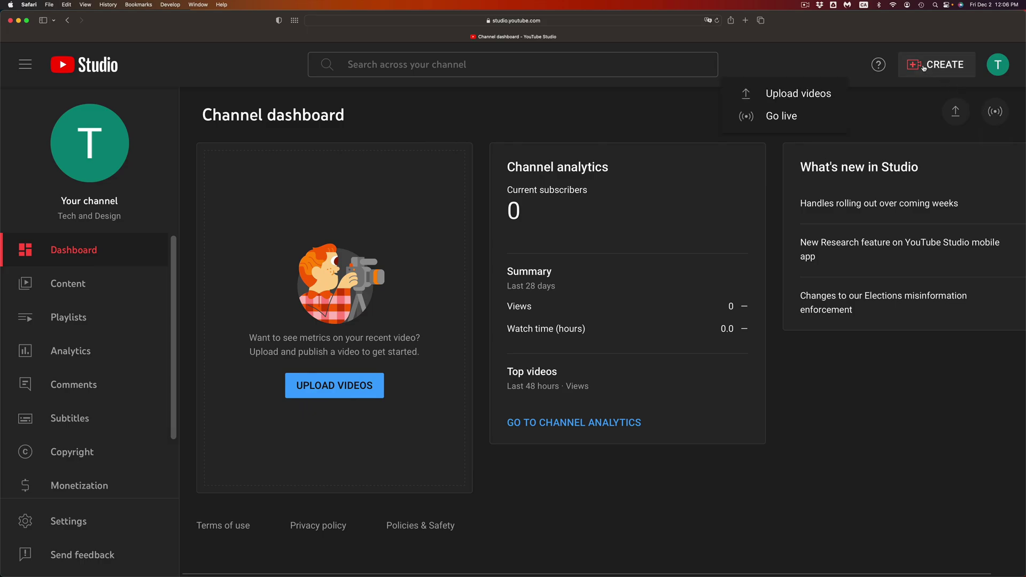
{"action": "left_click", "coordinate": [829, 95]}
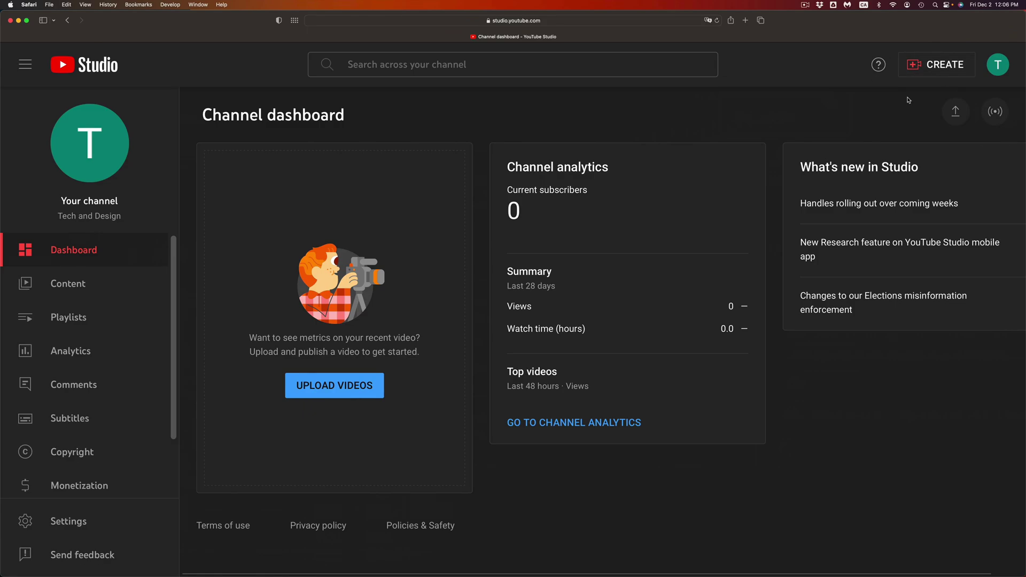
{"action": "left_click", "coordinate": [955, 65]}
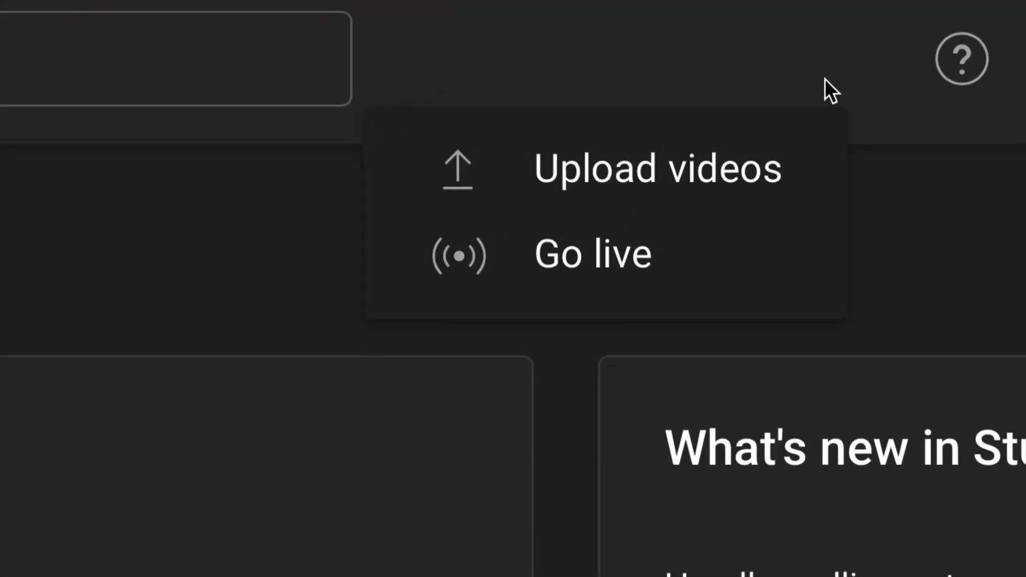